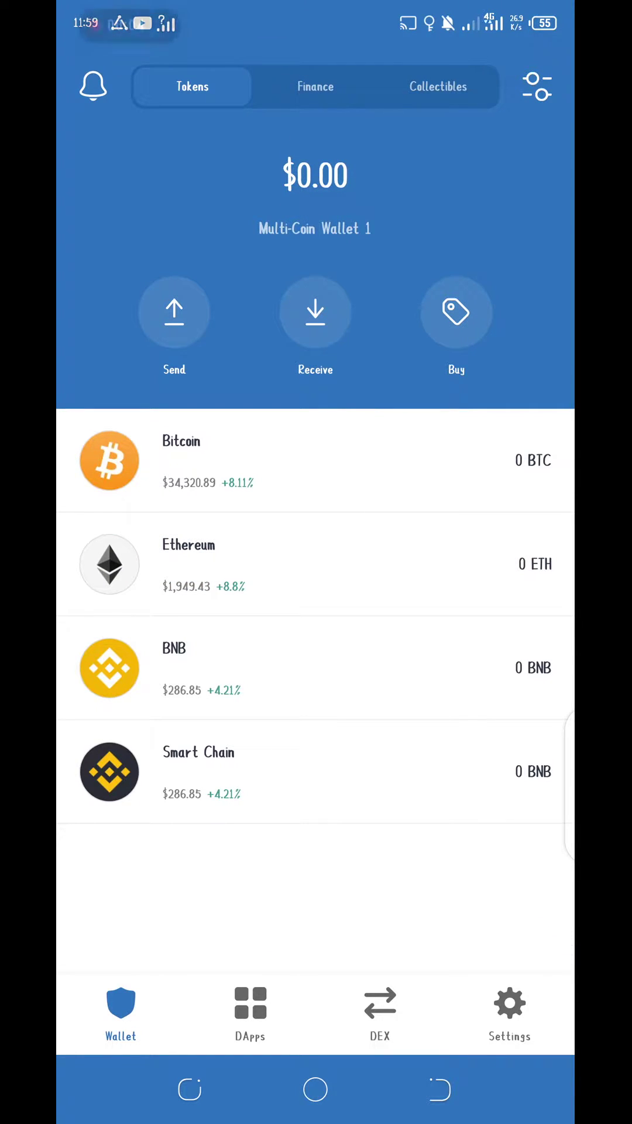
Step: Try the token search by name, then clear the search text and dismiss the keyboard
click(538, 86)
scroll(316, 545, down, 10)
scroll(316, 545, up, 10)
scroll(317, 545, down, 3)
click(189, 87)
text(t)
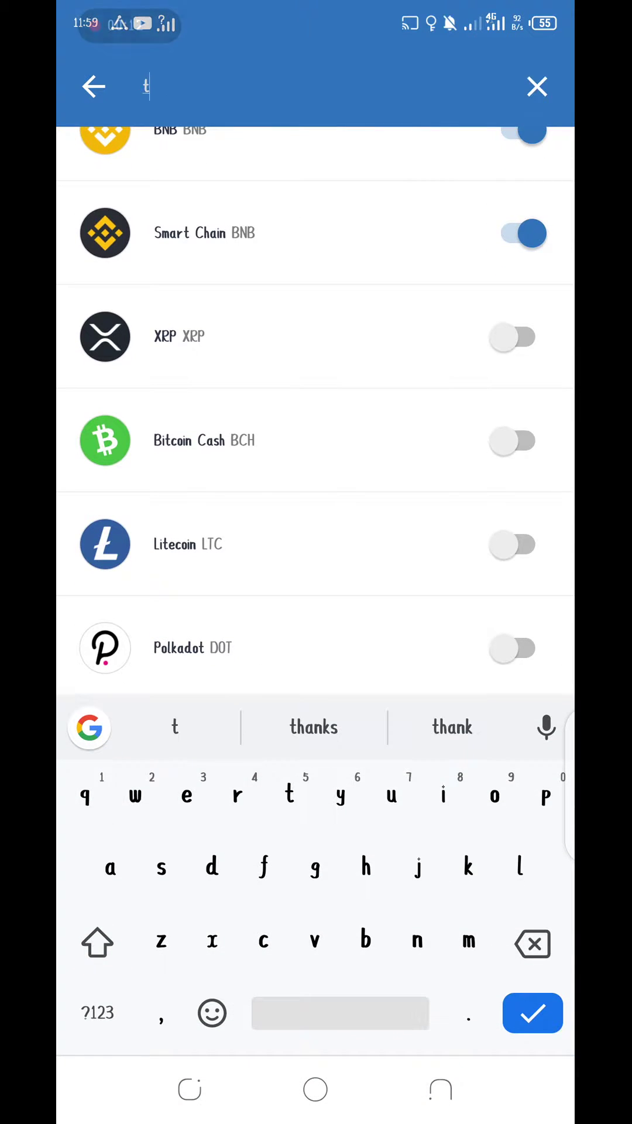
key(BackSpace)
key(Escape)
scroll(317, 545, down, 2)
scroll(317, 544, up, 5)
Step: Visit the DApps page, return home via token search, and open Settings
click(251, 1010)
click(121, 1011)
scroll(316, 545, up, 5)
scroll(317, 545, up, 5)
scroll(316, 545, up, 3)
key(Escape)
click(538, 86)
key(Escape)
key(Escape)
click(510, 1010)
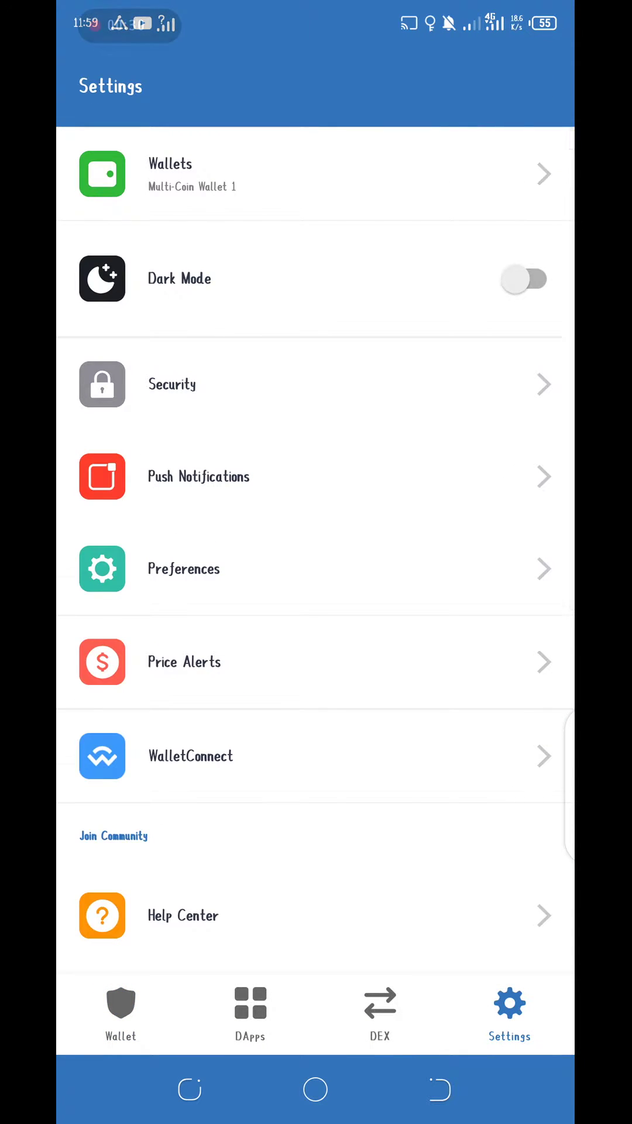